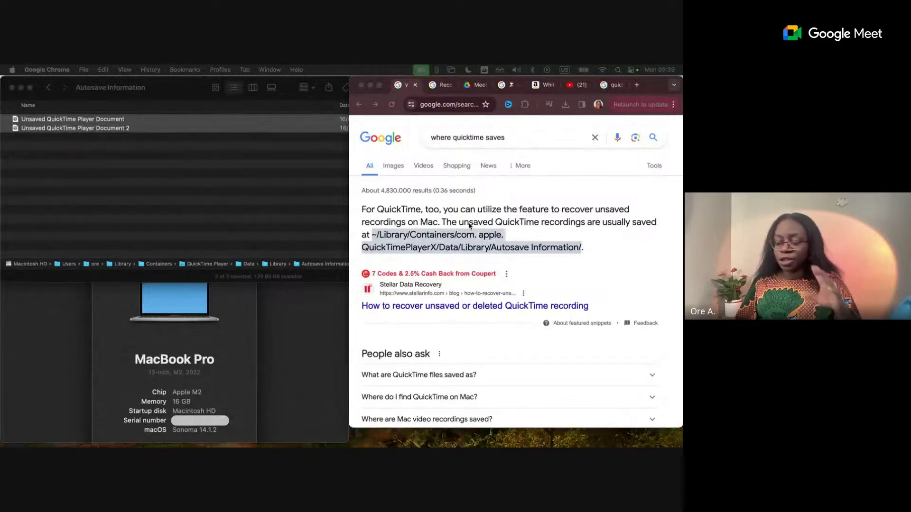
Step: Bring Chrome's Google answer naming the Autosave Information path to the front
{"action": "left_click", "coordinate": [399, 236]}
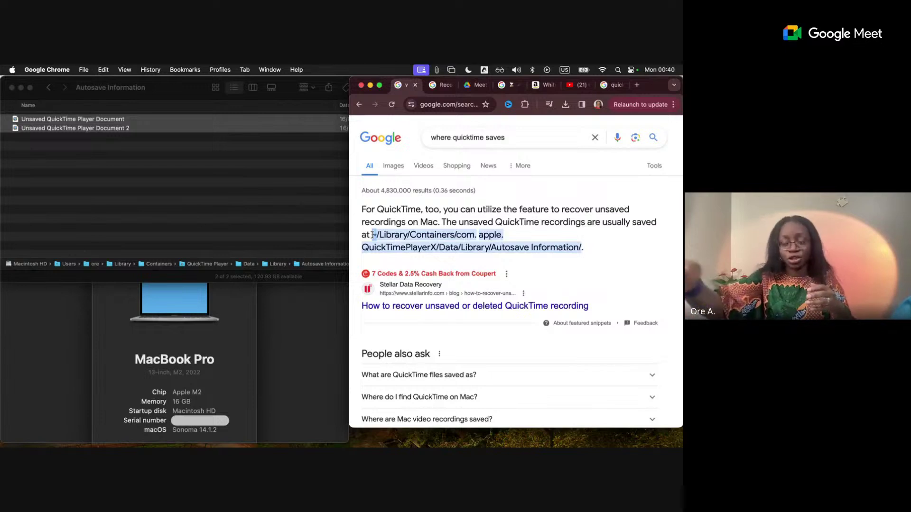
Step: Move Finder up to the QuickTime Player folder and select the Autosave Information path in Chrome's answer
{"action": "left_click", "coordinate": [112, 197]}
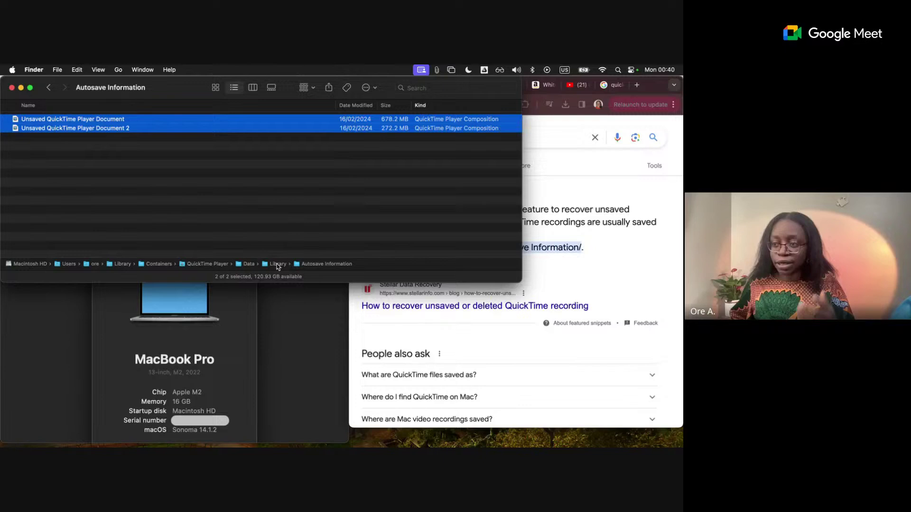
{"action": "double_click", "coordinate": [217, 264]}
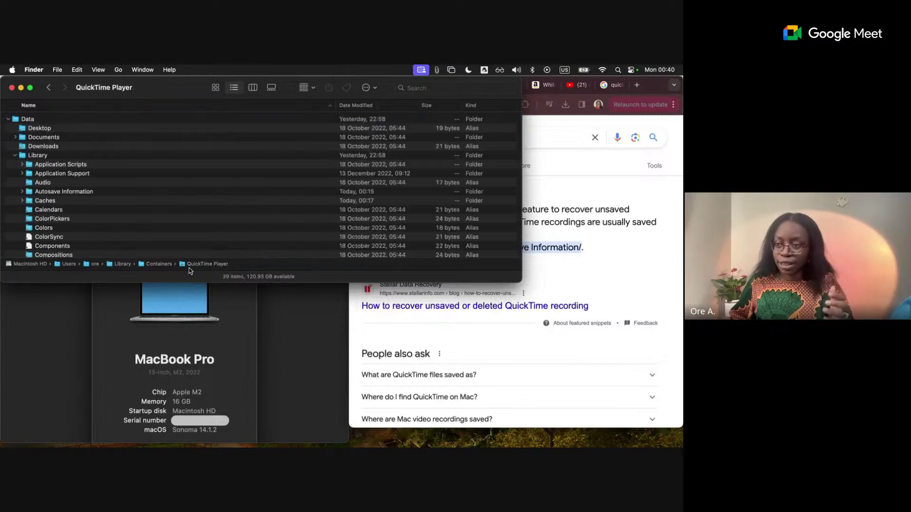
{"action": "left_click", "coordinate": [582, 274]}
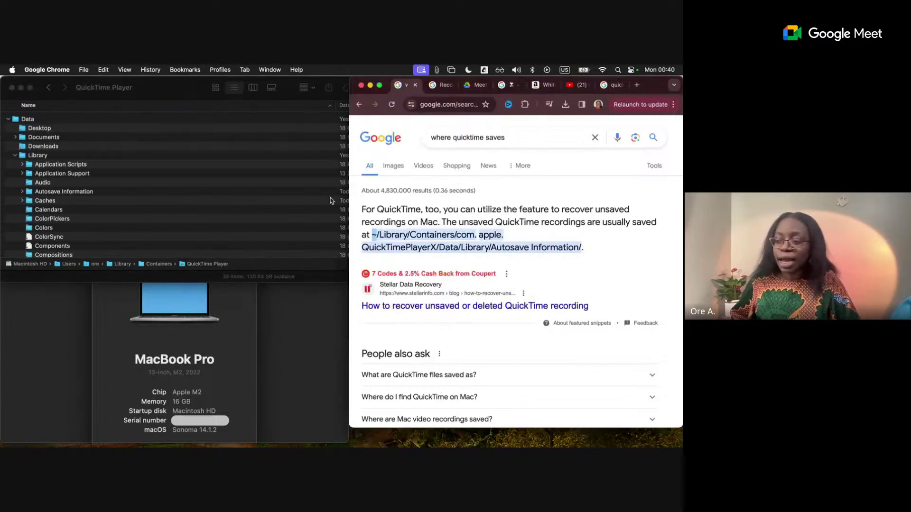
{"action": "left_click_drag", "start_coordinate": [372, 235], "coordinate": [581, 248]}
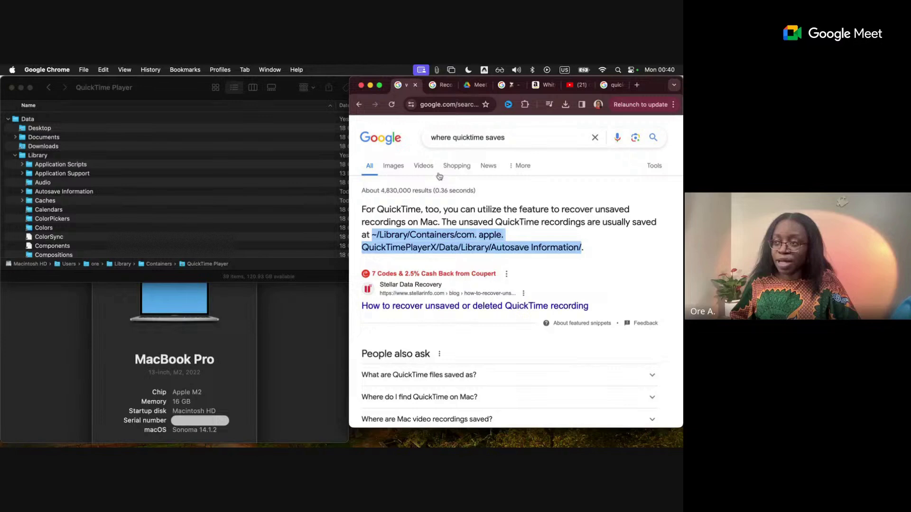
{"action": "left_click", "coordinate": [150, 101]}
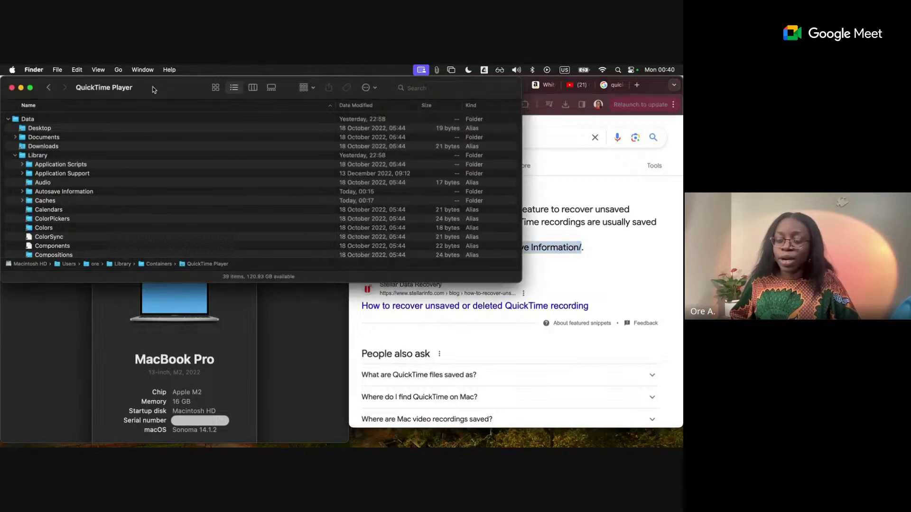
{"action": "left_click", "coordinate": [118, 70]}
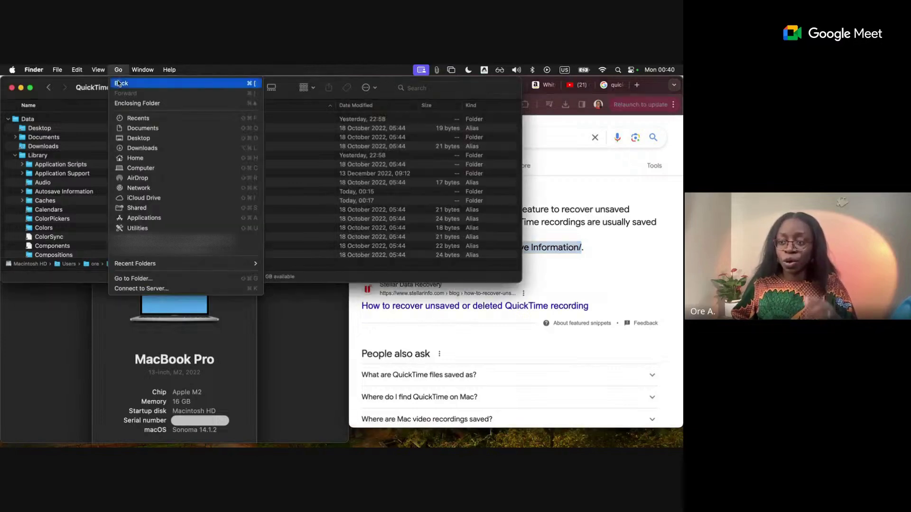
Step: Paste the Autosave Information path into Go to Folder and strip the leading '~/'
{"action": "left_click", "coordinate": [139, 279]}
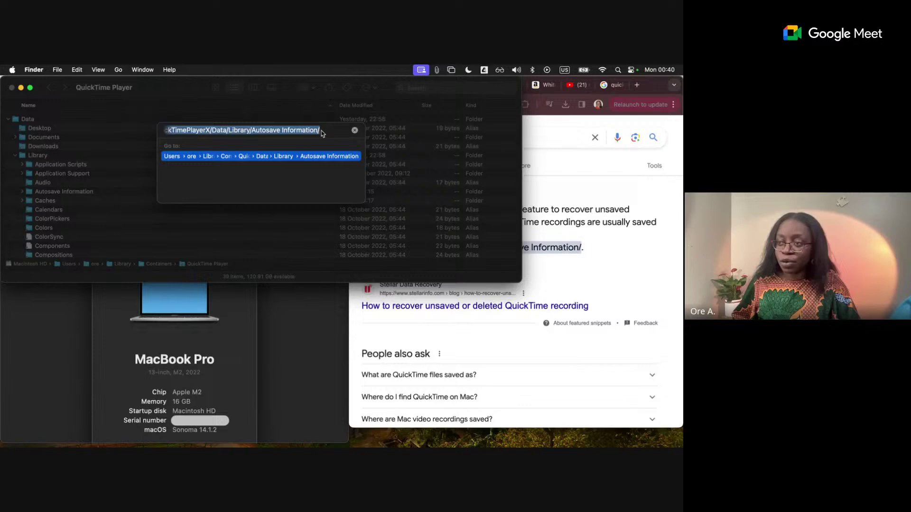
{"action": "left_click_drag", "start_coordinate": [312, 130], "coordinate": [198, 131]}
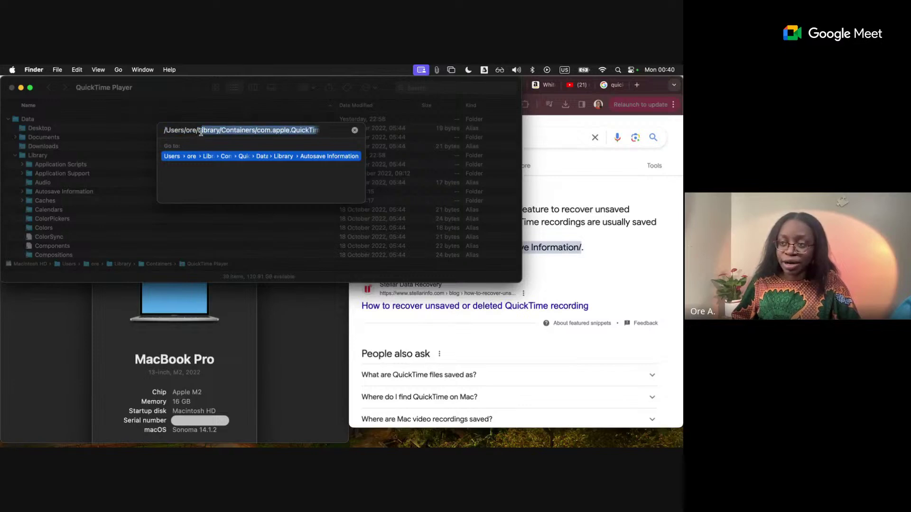
{"action": "type", "text": "/Users/ore/"}
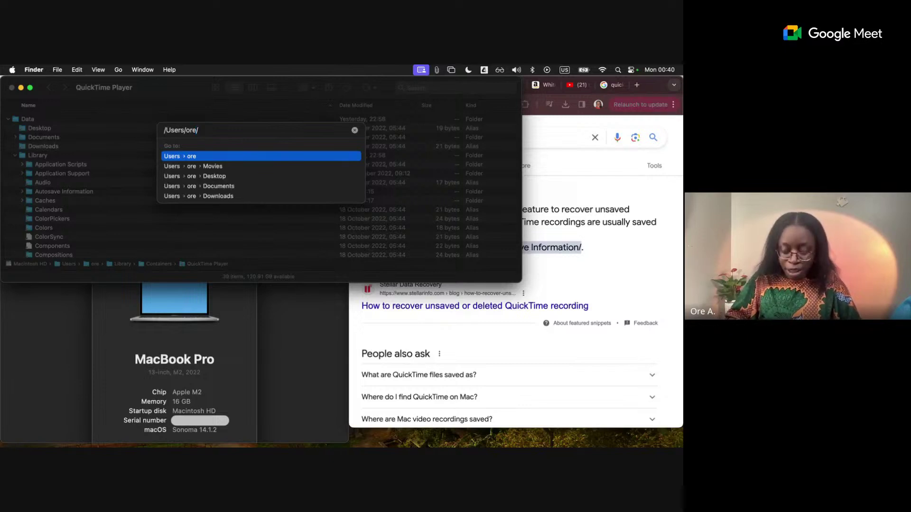
{"action": "key", "text": "super+v"}
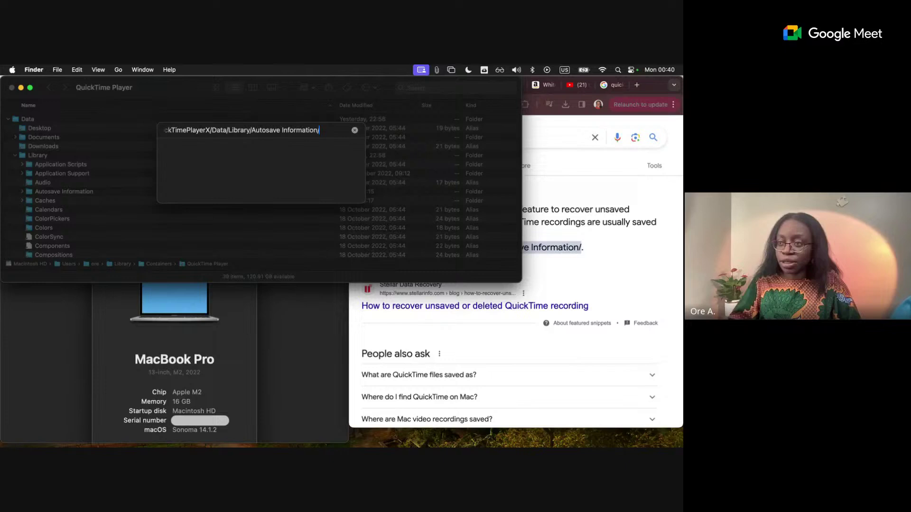
{"action": "key", "text": "super+Left"}
{"action": "key", "text": "Right"}
{"action": "key", "text": "Right"}
{"action": "key", "text": "Right"}
{"action": "key", "text": "Right"}
{"action": "key", "text": "Right"}
{"action": "key", "text": "Right"}
{"action": "key", "text": "Right"}
{"action": "key", "text": "Right"}
{"action": "key", "text": "Right"}
{"action": "key", "text": "Right"}
{"action": "key", "text": "Right"}
{"action": "key", "text": "Right"}
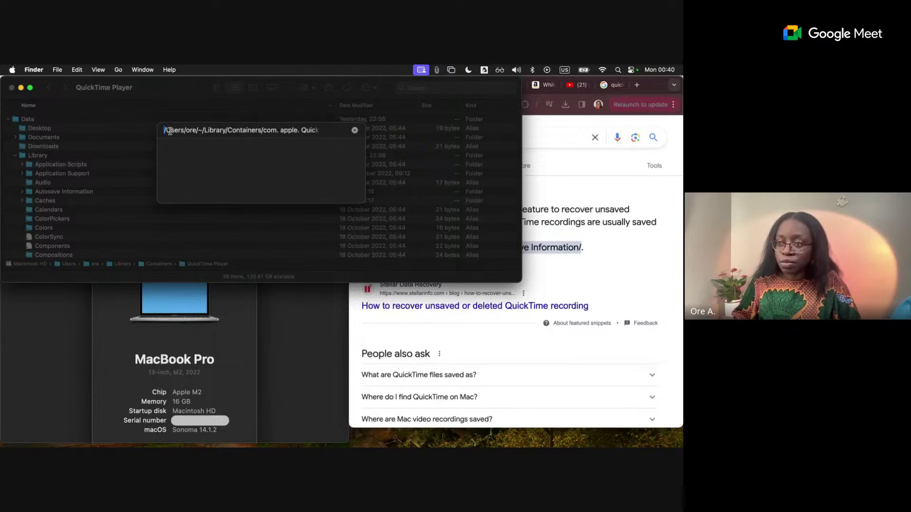
{"action": "key", "text": "BackSpace"}
{"action": "key", "text": "BackSpace"}
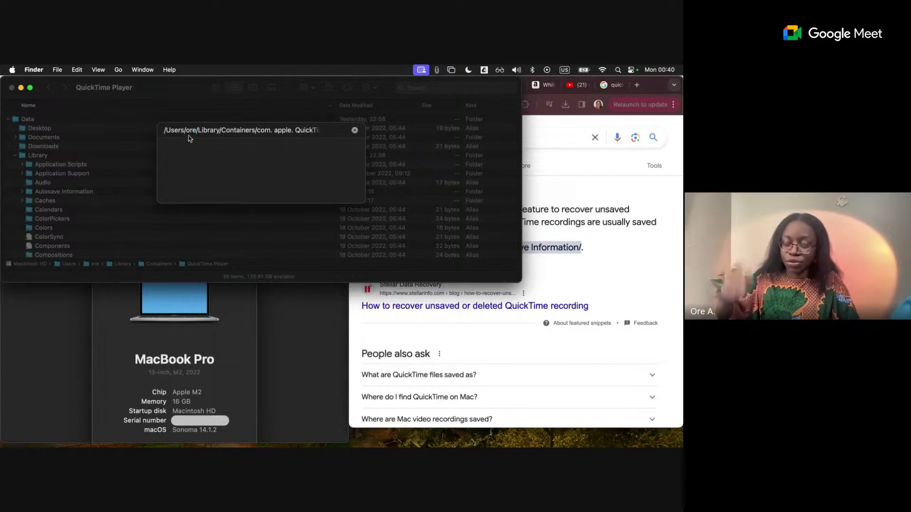
Step: Remove the stray spaces after 'com.' and before QuickTimePlayerX, then open Autosave Information
{"action": "left_click", "coordinate": [276, 129]}
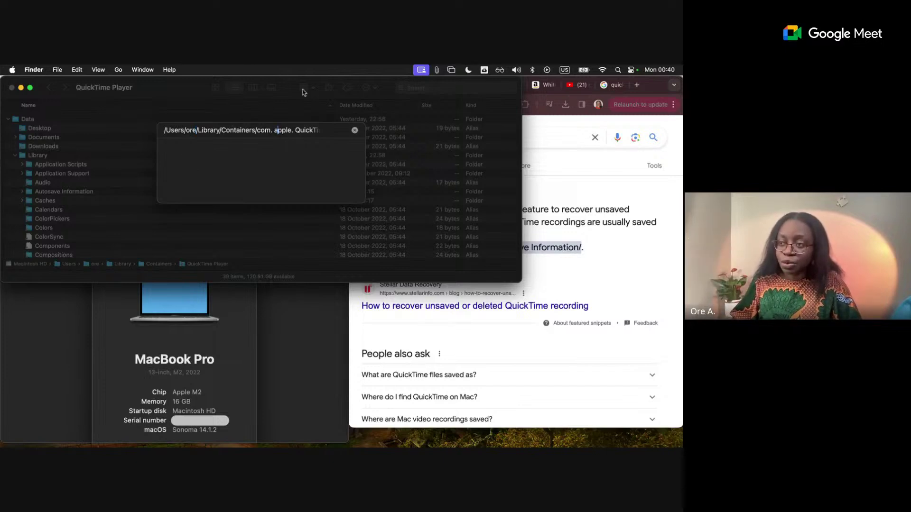
{"action": "key", "text": "BackSpace"}
{"action": "key", "text": "BackSpace"}
{"action": "type", "text": "a"}
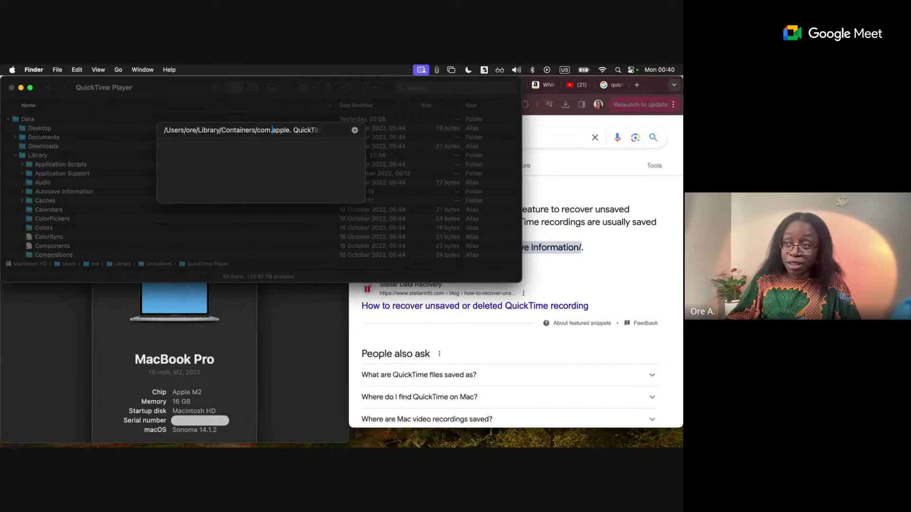
{"action": "key", "text": "BackSpace"}
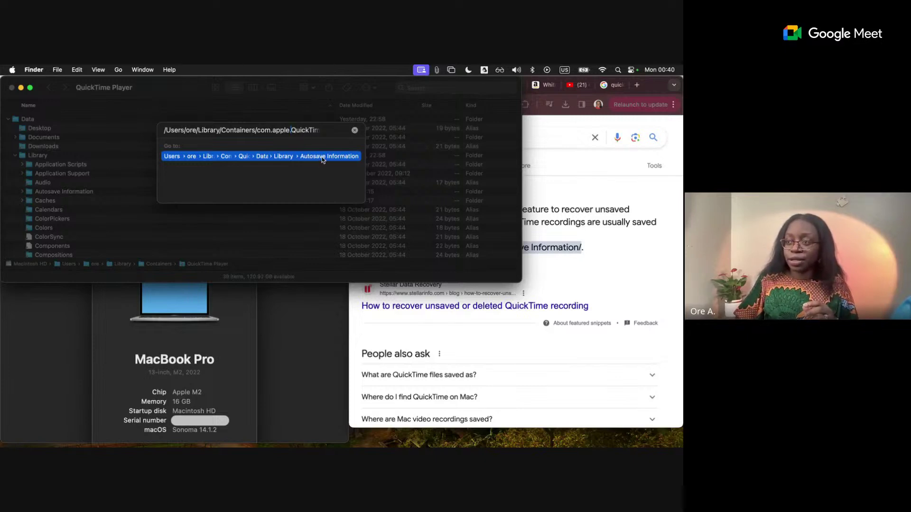
{"action": "left_click", "coordinate": [322, 158]}
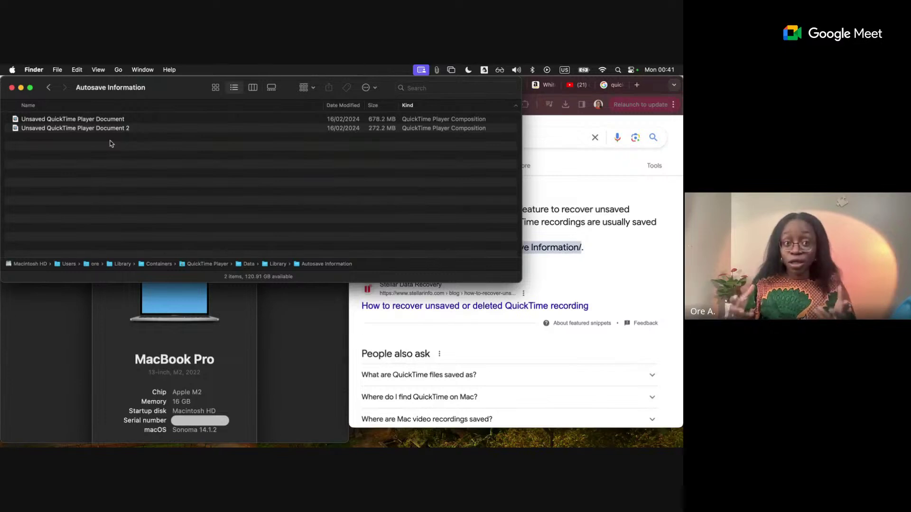
{"action": "left_click_drag", "start_coordinate": [109, 143], "coordinate": [90, 124]}
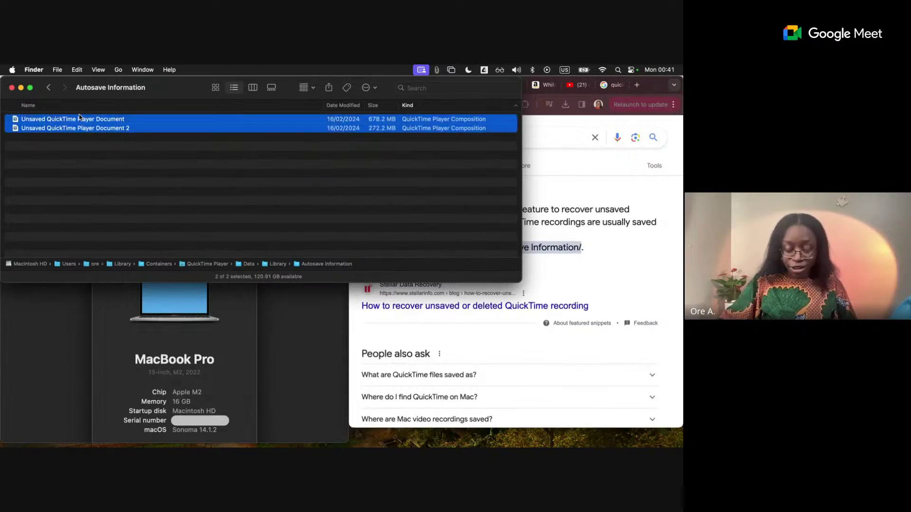
{"action": "key", "text": "super+BackSpace"}
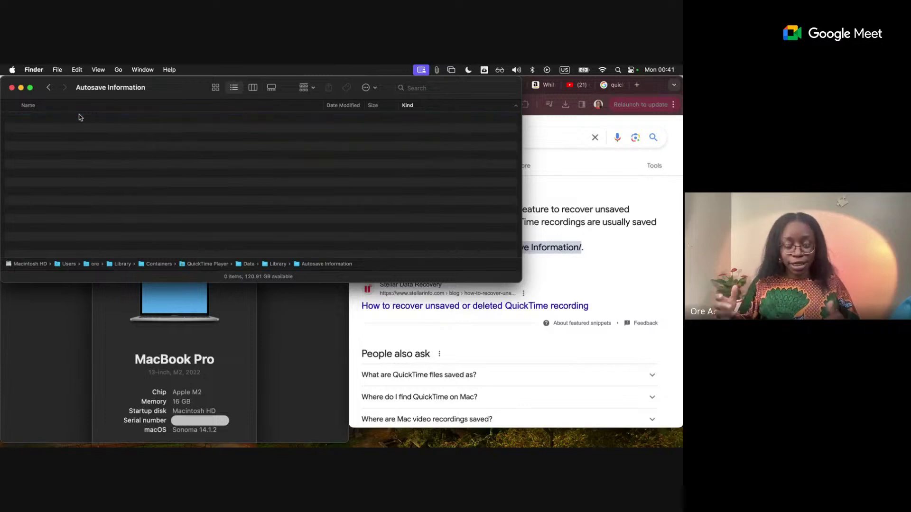
{"action": "key", "text": "super+z"}
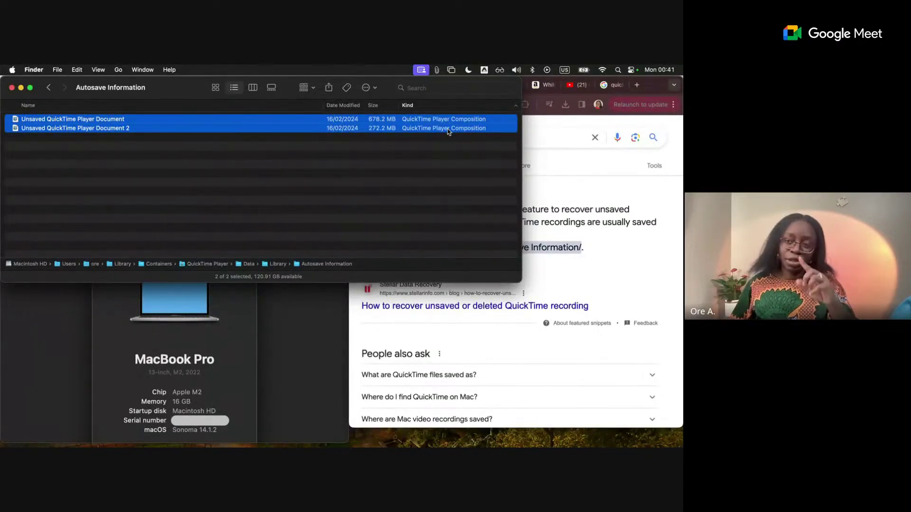
{"action": "left_click", "coordinate": [232, 187]}
{"action": "left_click", "coordinate": [122, 120]}
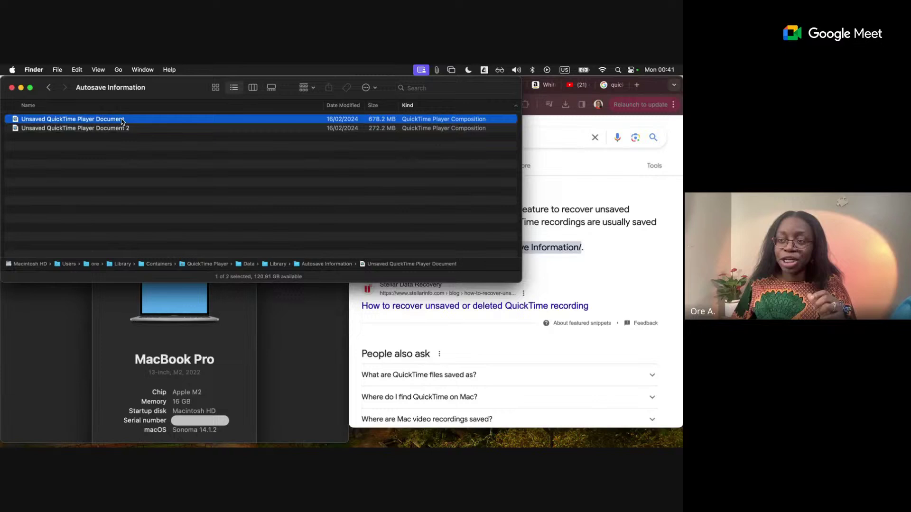
{"action": "right_click", "coordinate": [122, 120]}
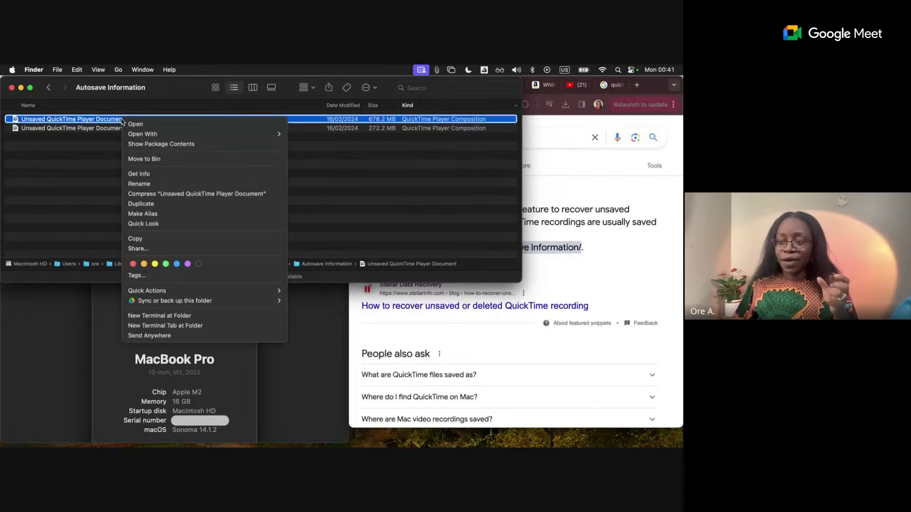
{"action": "left_click", "coordinate": [150, 184]}
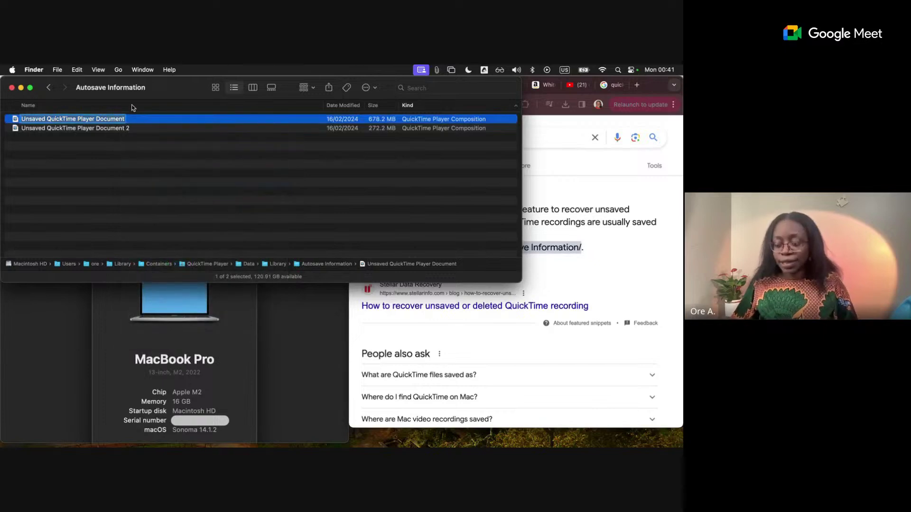
{"action": "key", "text": "Right"}
{"action": "type", "text": ".mov"}
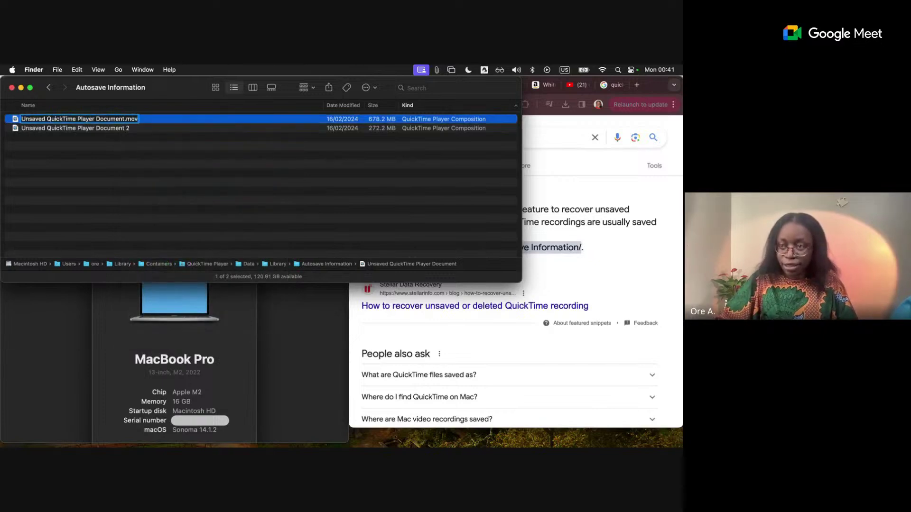
{"action": "key", "text": "Return"}
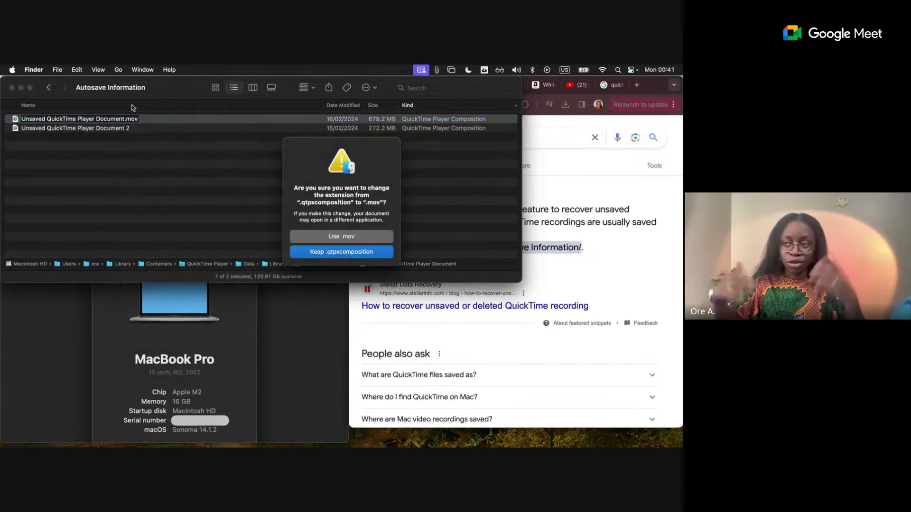
{"action": "left_click", "coordinate": [361, 240]}
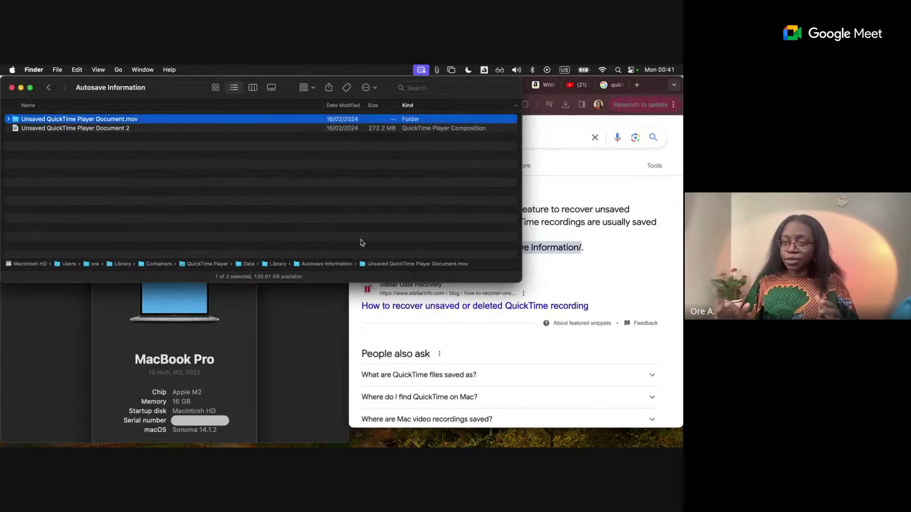
{"action": "left_click", "coordinate": [9, 120]}
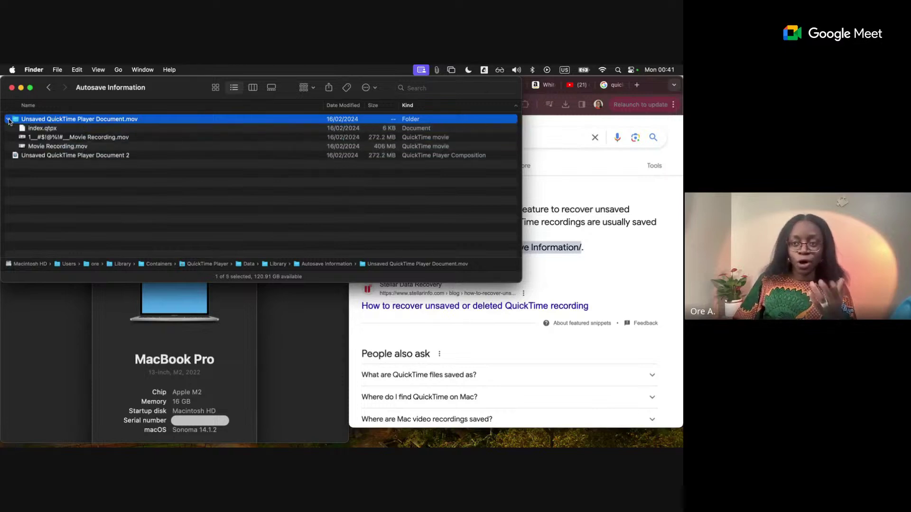
{"action": "left_click", "coordinate": [54, 140]}
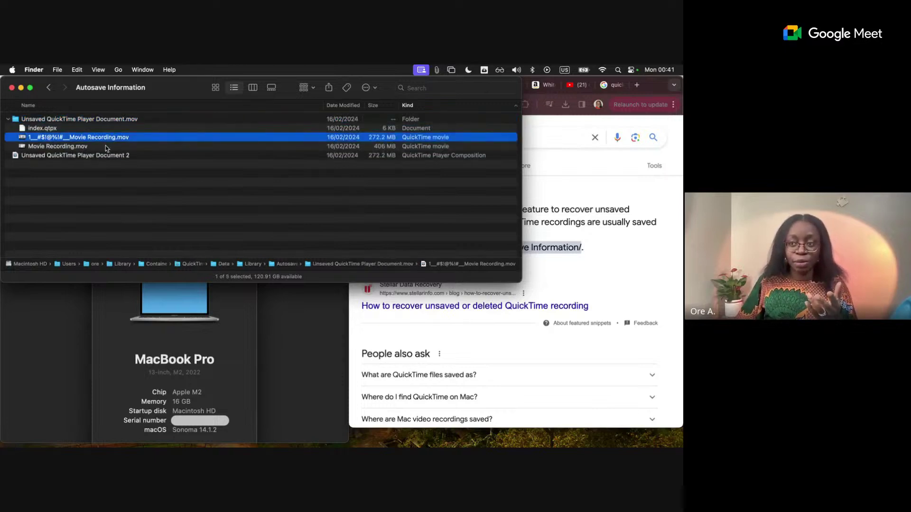
{"action": "left_click", "coordinate": [105, 146]}
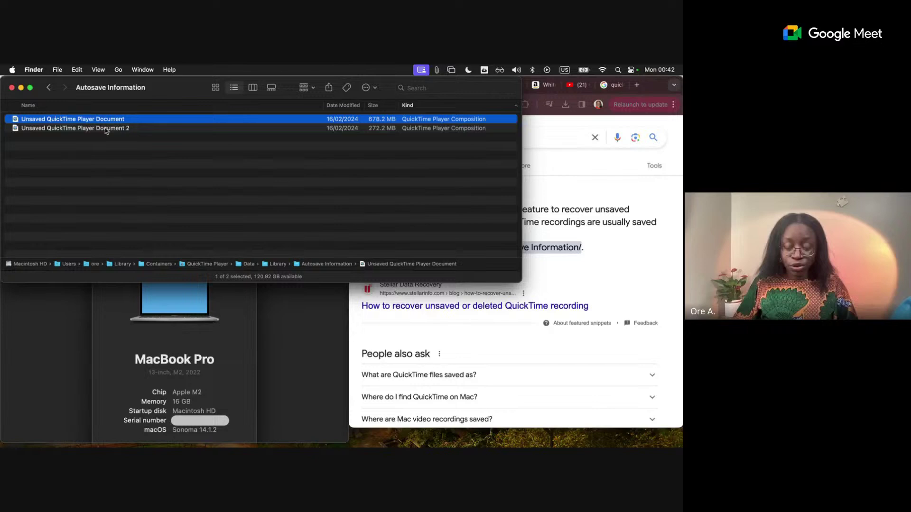
Step: Select both Unsaved QuickTime Player Documents, then bring Chrome's Autosave Information answer forward
{"action": "left_click", "coordinate": [106, 128], "text": "shift"}
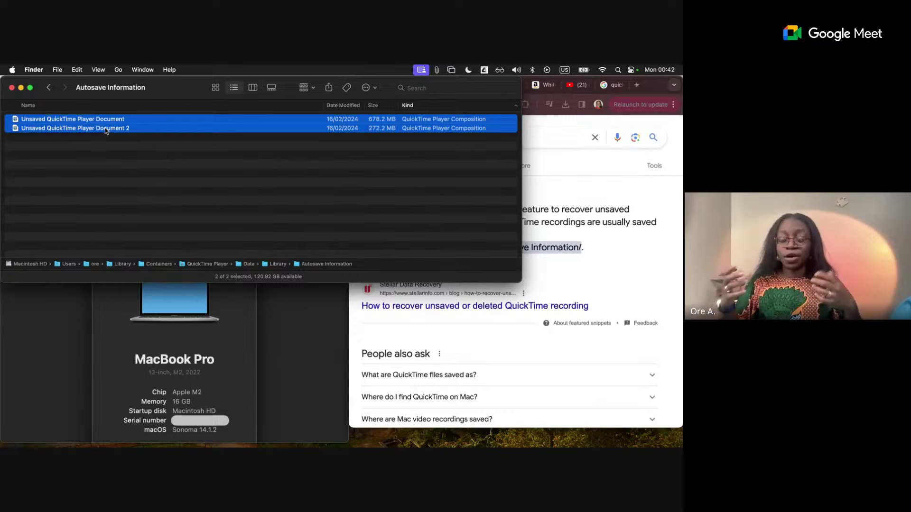
{"action": "left_click", "coordinate": [543, 290]}
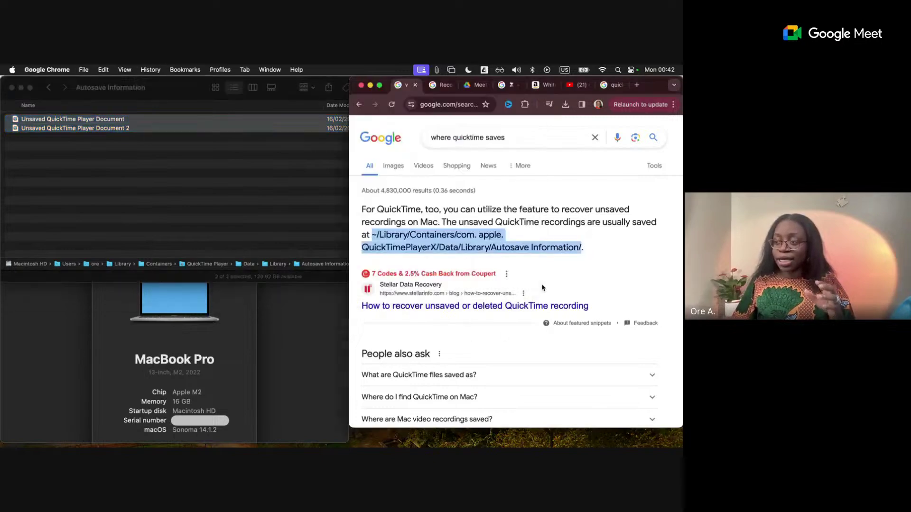
Step: Dismiss Chrome's open menu and bring the Finder window back in front
{"action": "left_click", "coordinate": [124, 70]}
{"action": "mouse_move", "coordinate": [200, 75]}
{"action": "left_click", "coordinate": [113, 152]}
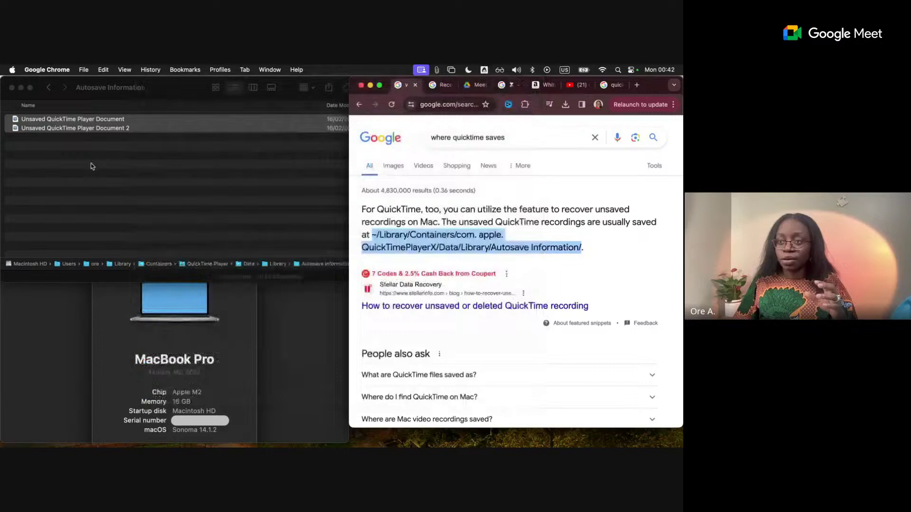
{"action": "left_click", "coordinate": [113, 152]}
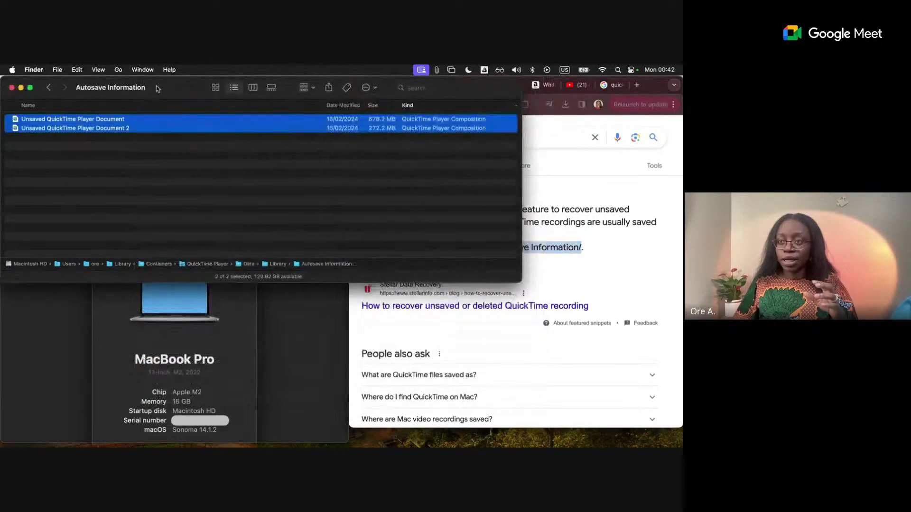
Step: Review the prefilled Autosave Information path in Go to Folder, then dismiss the prompt
{"action": "left_click", "coordinate": [119, 70]}
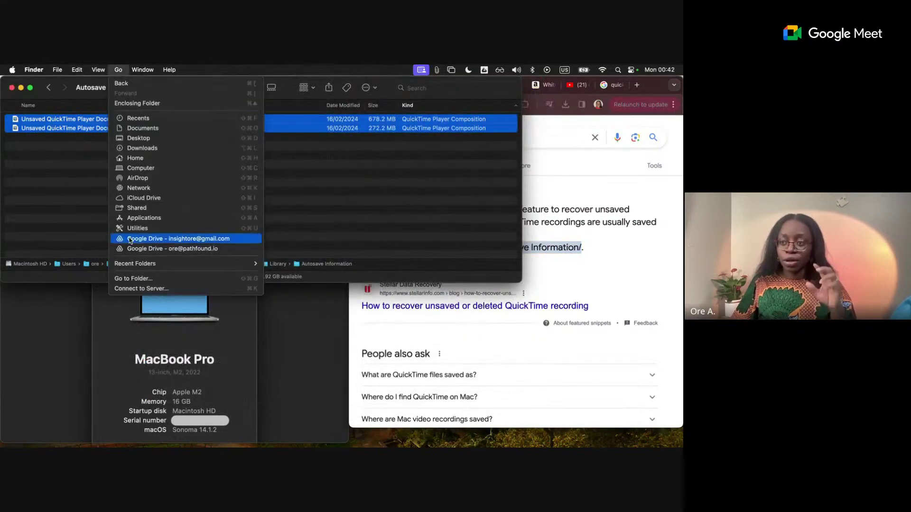
{"action": "left_click", "coordinate": [132, 280]}
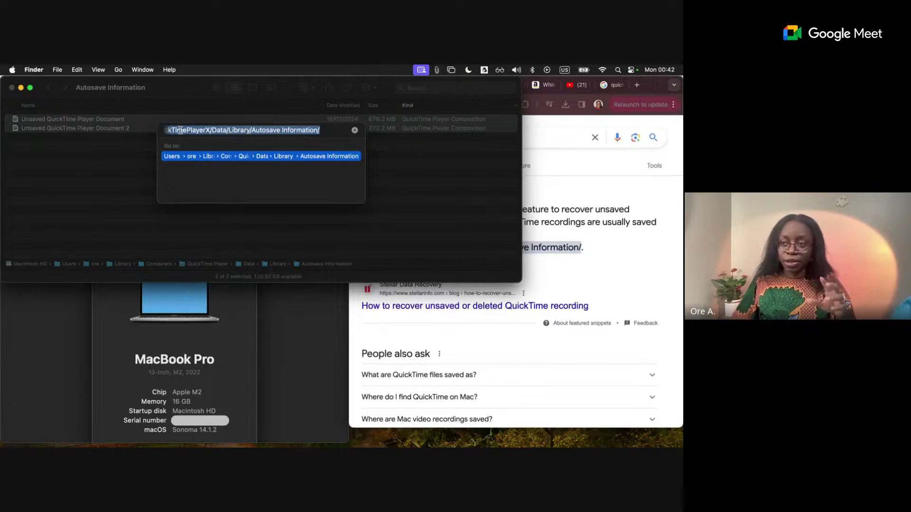
{"action": "left_click_drag", "start_coordinate": [183, 130], "coordinate": [101, 131]}
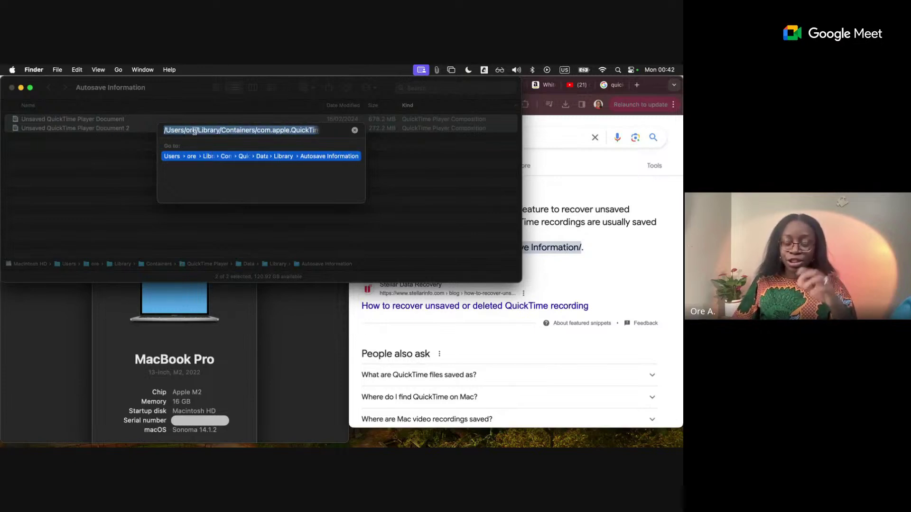
{"action": "double_click", "coordinate": [252, 131]}
{"action": "left_click_drag", "start_coordinate": [252, 131], "coordinate": [361, 141]}
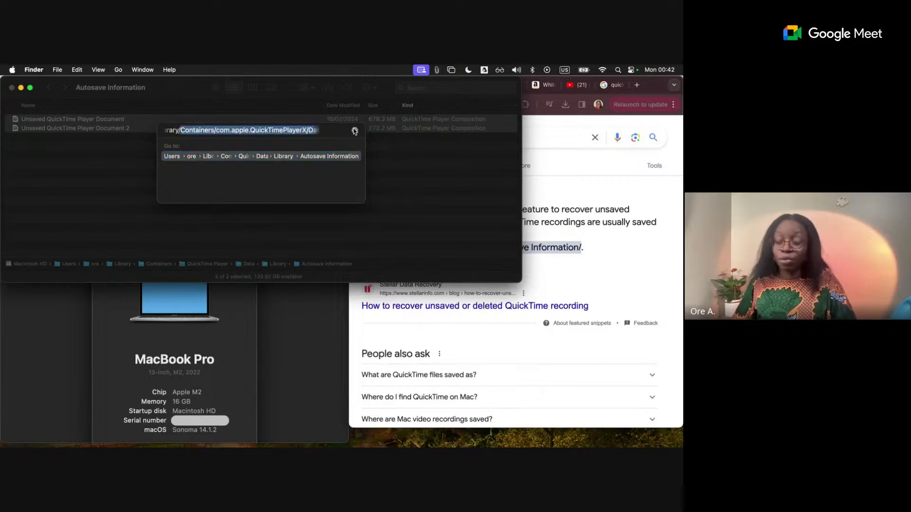
{"action": "key", "text": "Escape"}
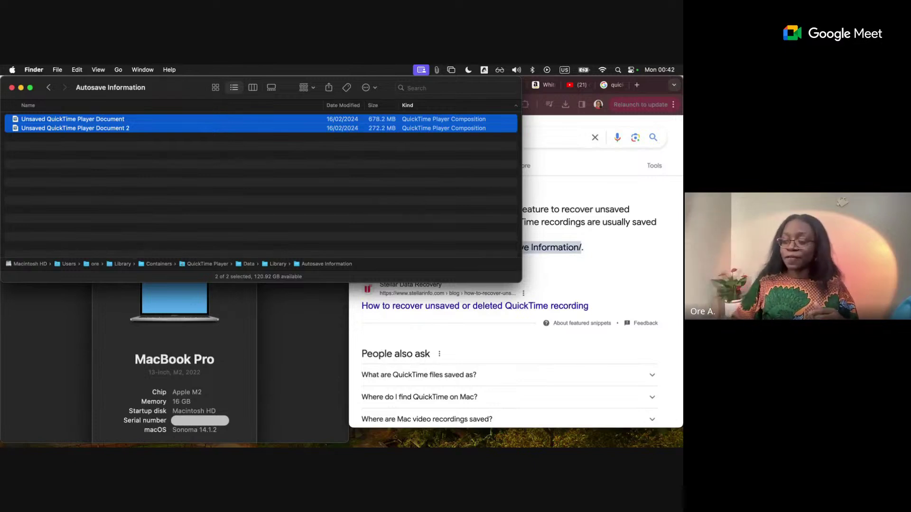
Step: Bring Chrome's answer with the ~/Library/Containers/com.apple.QuickTimePlayerX Autosave Information path back to front
{"action": "left_click", "coordinate": [593, 286]}
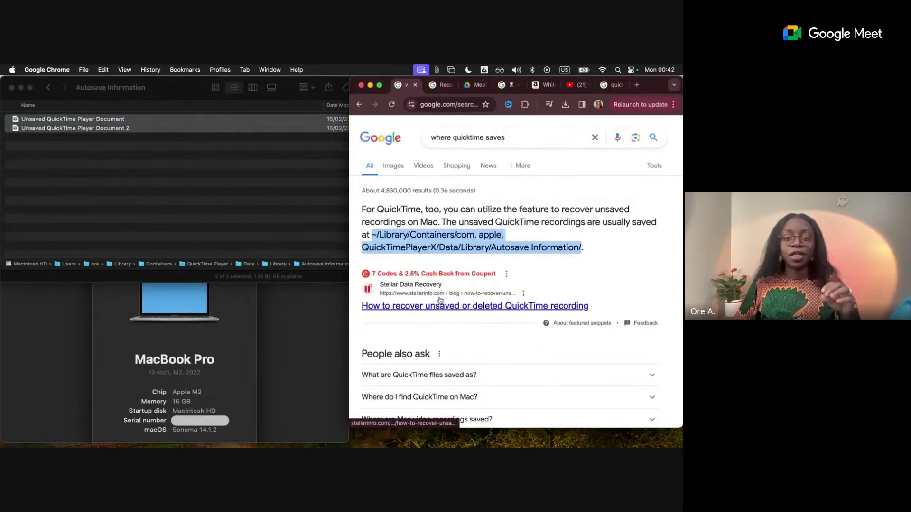